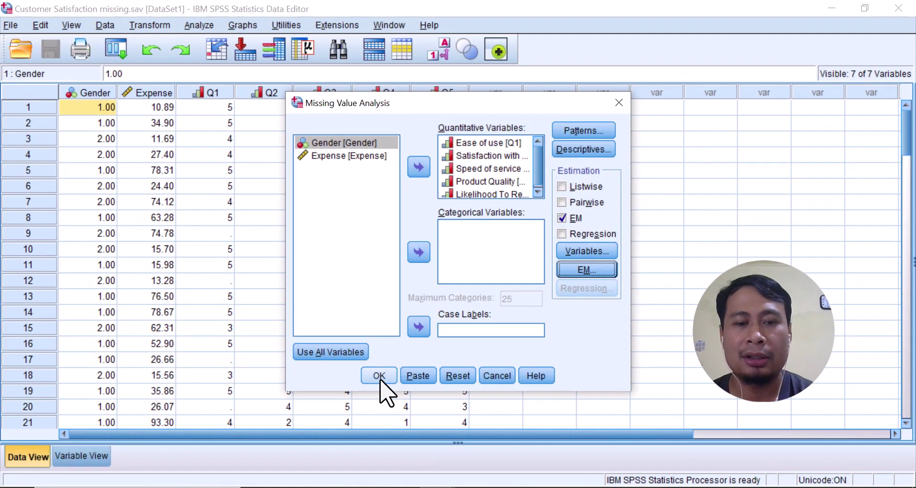
Run the configured EM missing value analysis and open the resulting Imputation dataset.
left_click(368, 372)
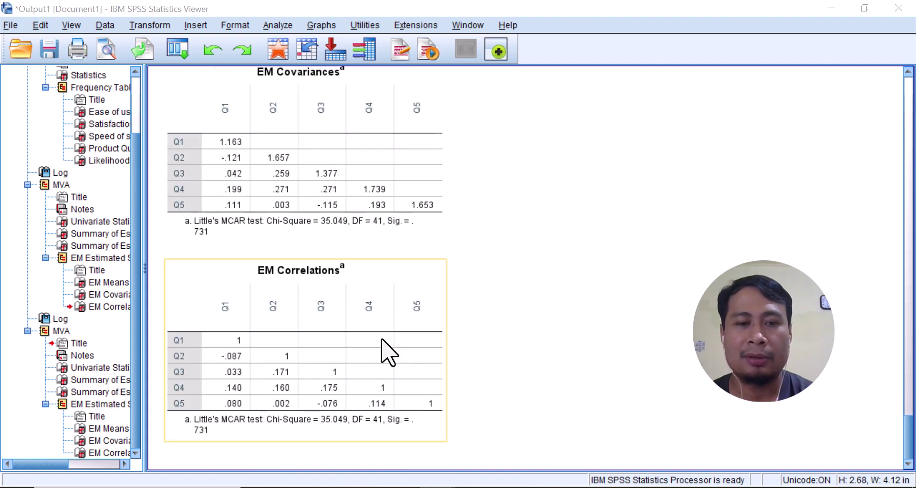
left_click(438, 486)
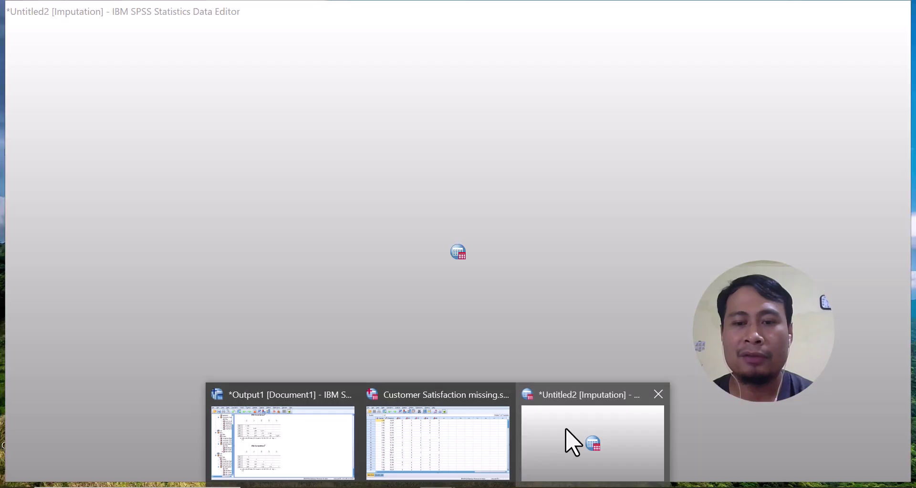
left_click(574, 441)
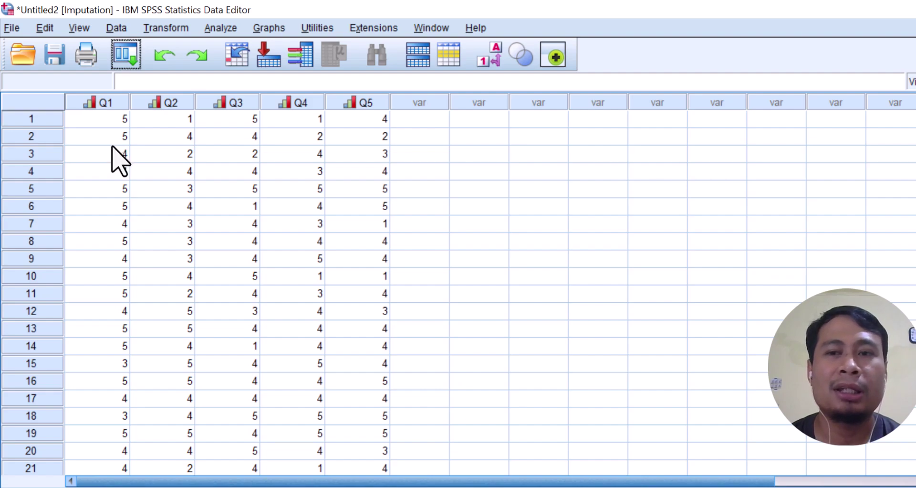
Examine the imputed Q1 to Q5 values and their variable definitions in the Imputation dataset.
scroll(92, 215, "down", 13)
scroll(95, 217, "up", 13)
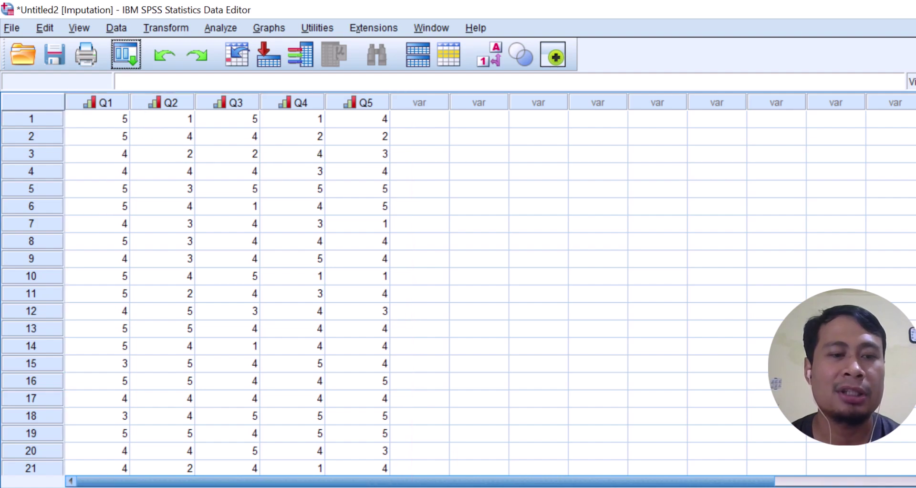
left_click(132, 484)
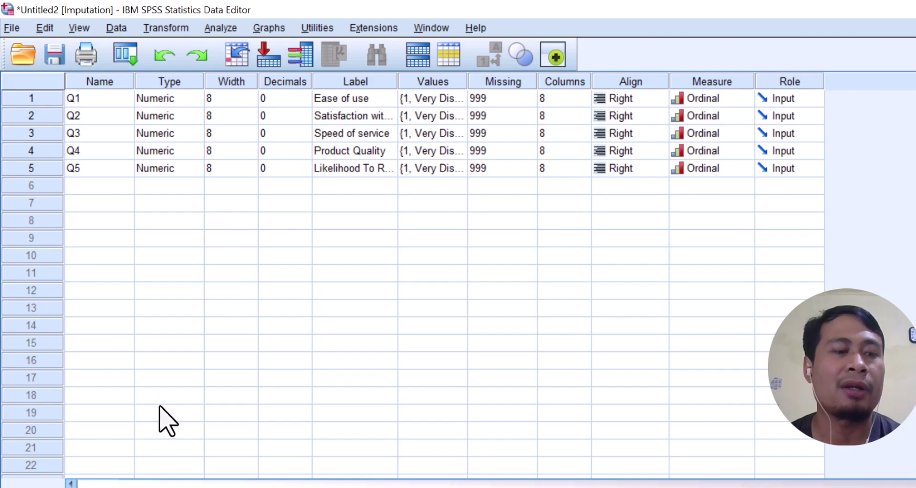
key("ctrl+t")
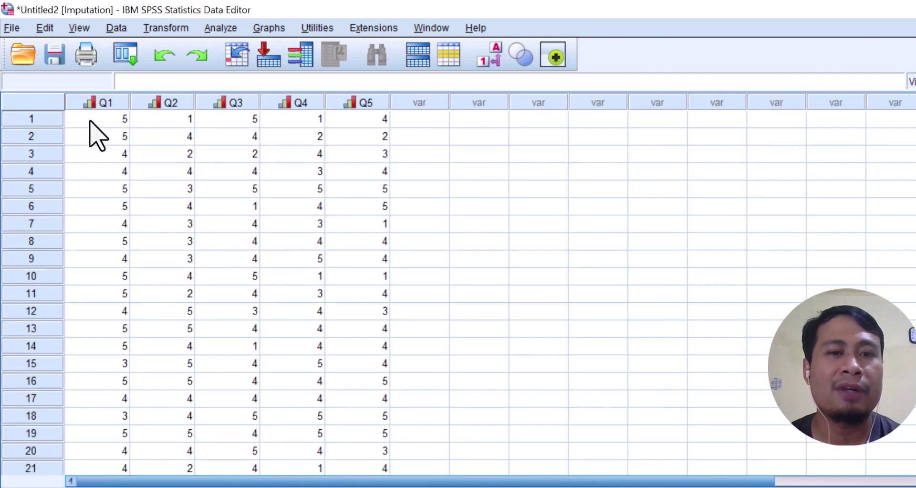
scroll(117, 162, "down", 1)
scroll(117, 160, "up", 1)
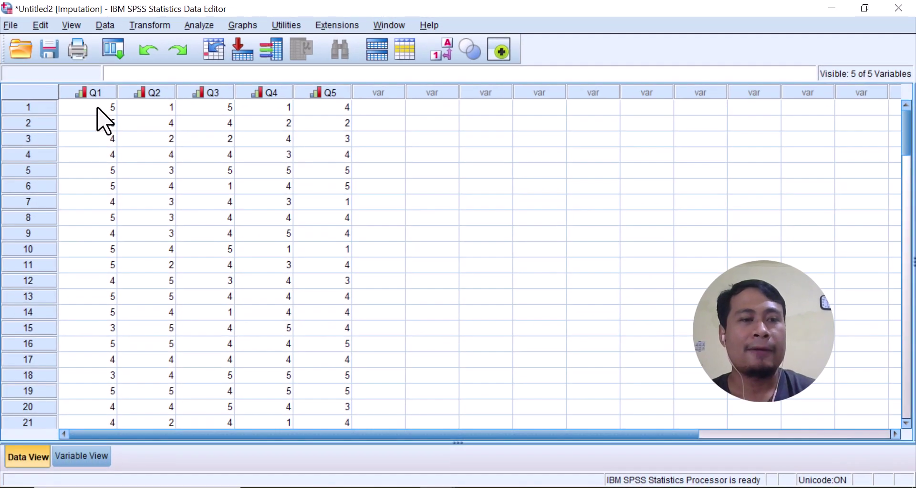
Copy the imputed Q1 to Q5 values for all 100 cases into the empty columns after Q5 in Customer Satisfaction missing.sav.
left_click_drag(98, 108, 342, 165)
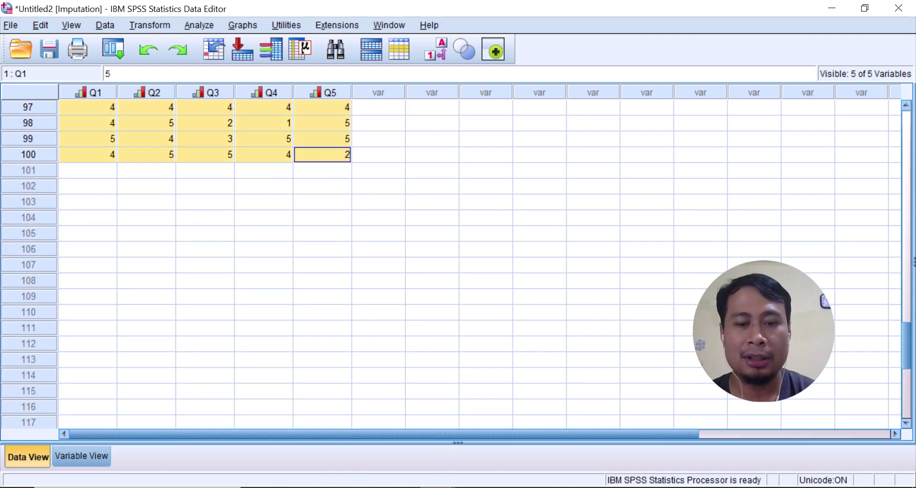
mouse_move(449, 485)
left_click(453, 458)
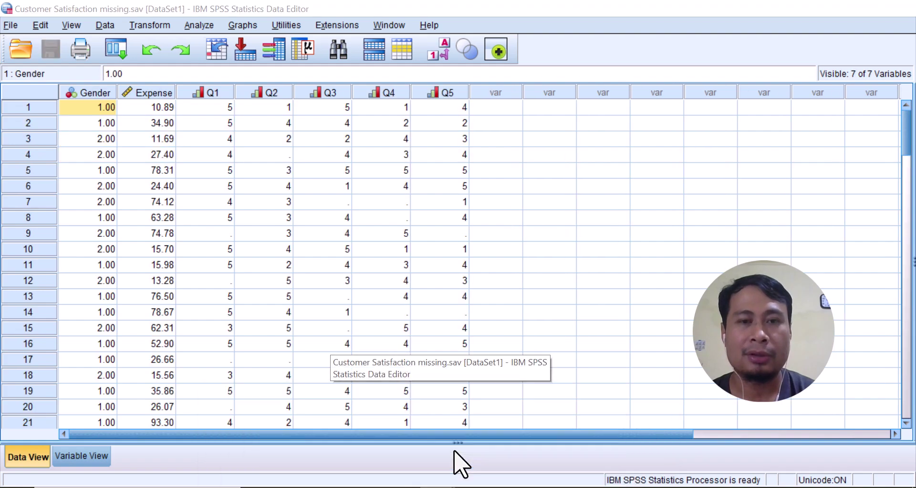
left_click(506, 107)
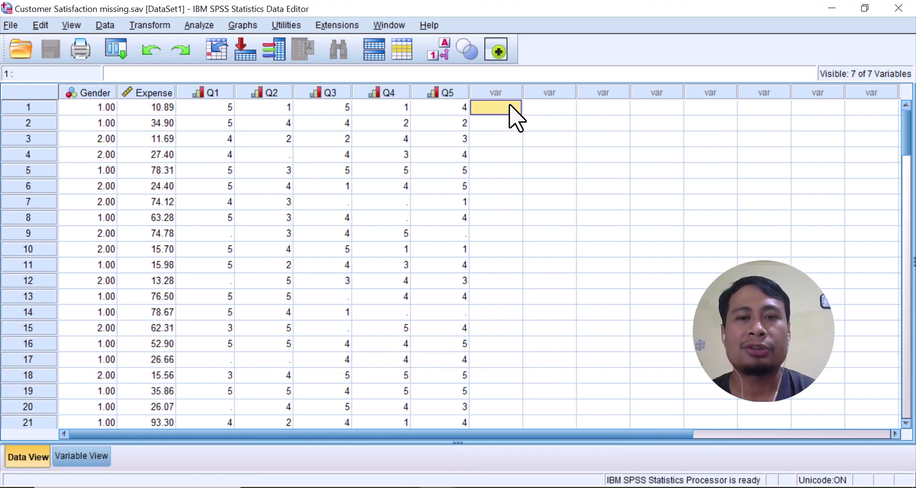
right_click(506, 110)
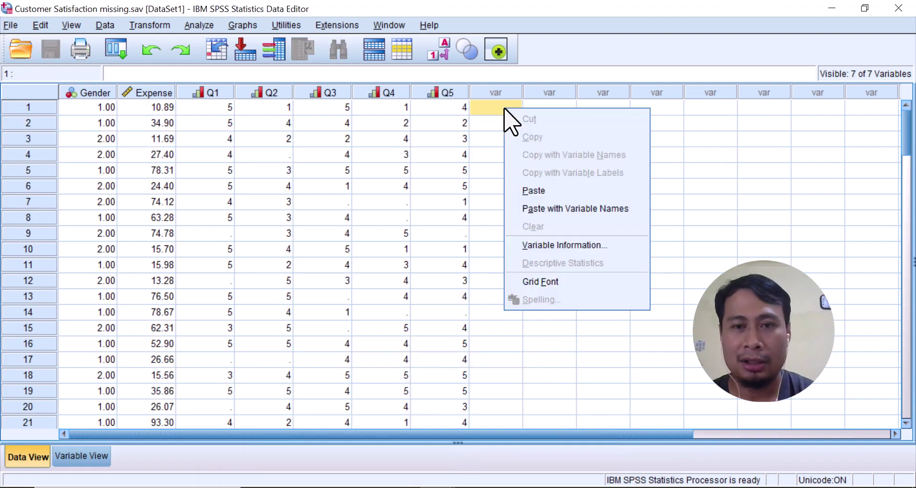
left_click(560, 210)
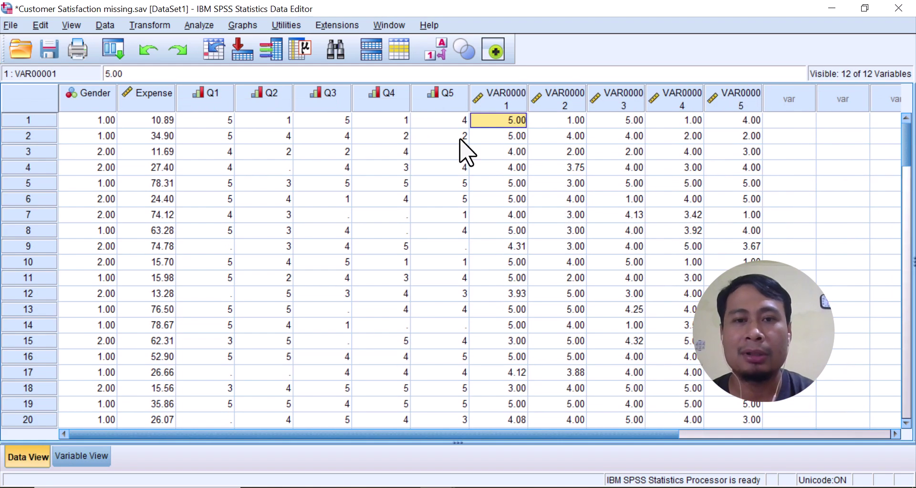
Rename the first two pasted variables, VAR00001 and VAR00002, as Q1I and Q2I.
left_click(82, 456)
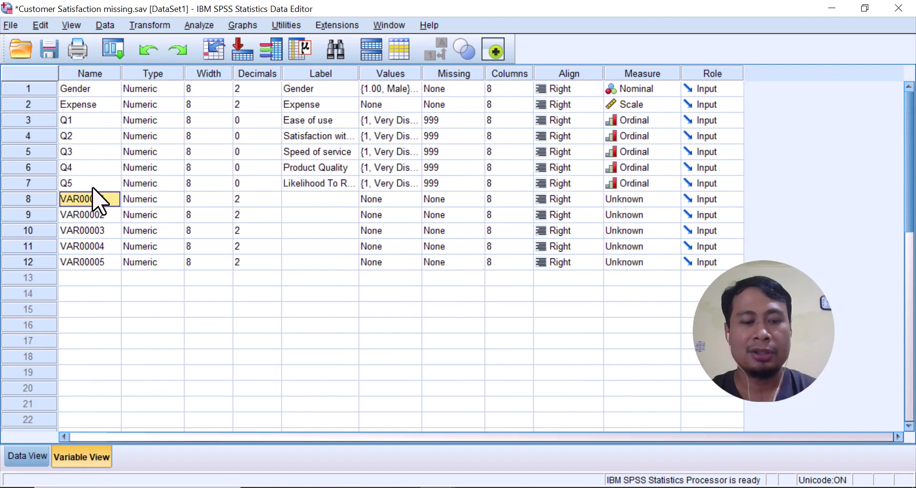
type("Q1")
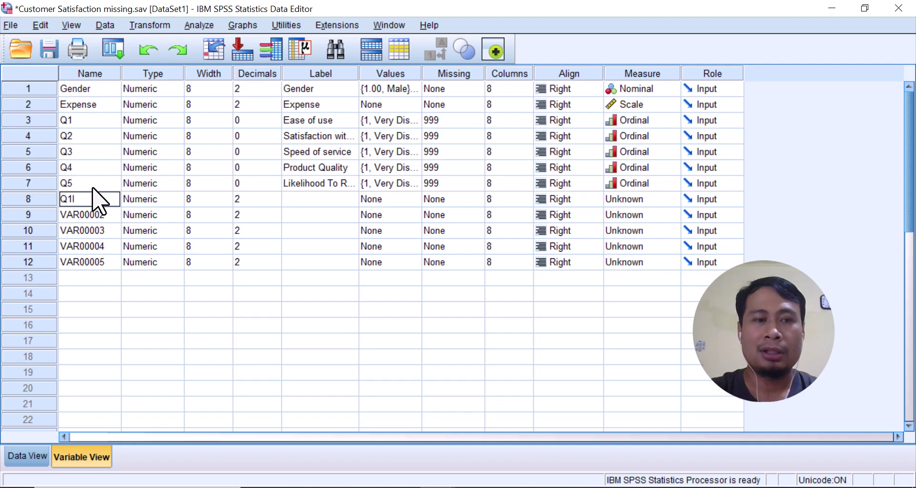
key("Return")
type("Q")
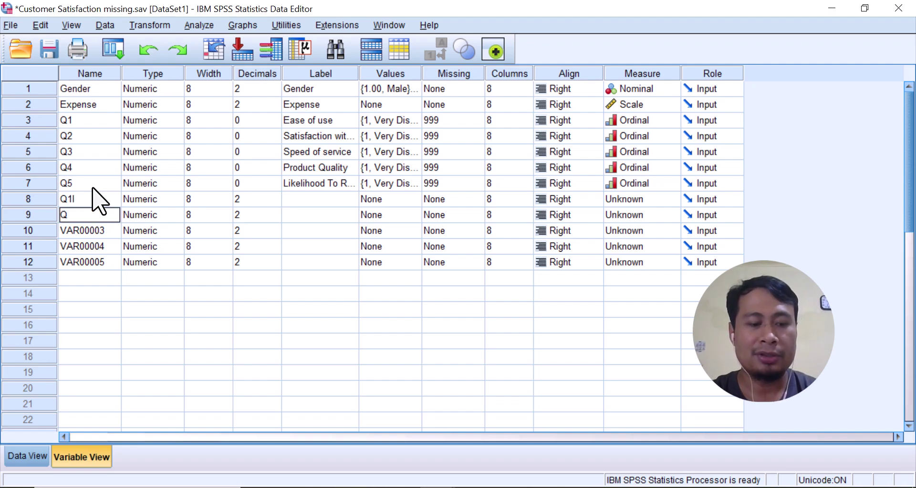
type("1l")
key("Return")
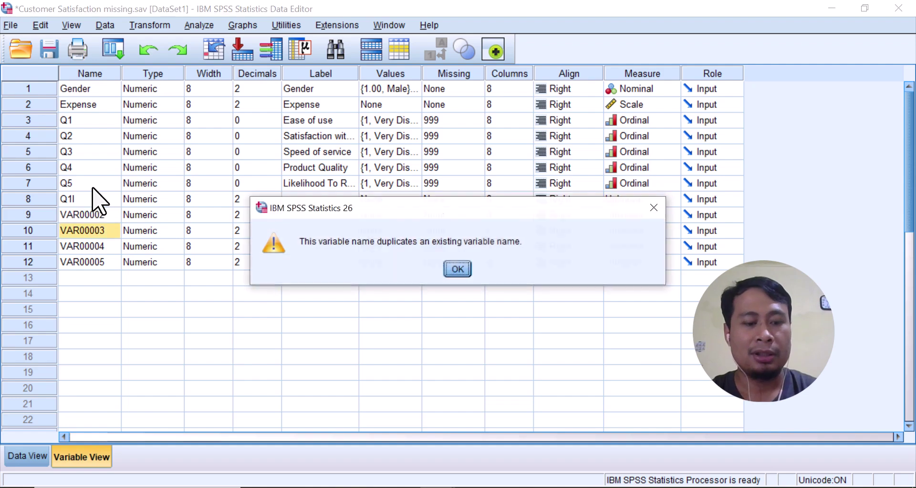
key("Return")
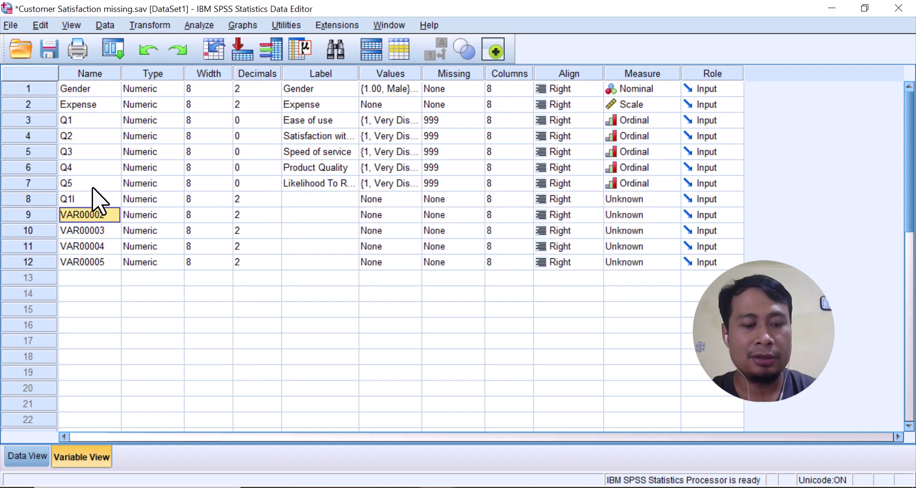
type("Q2l")
key("Return")
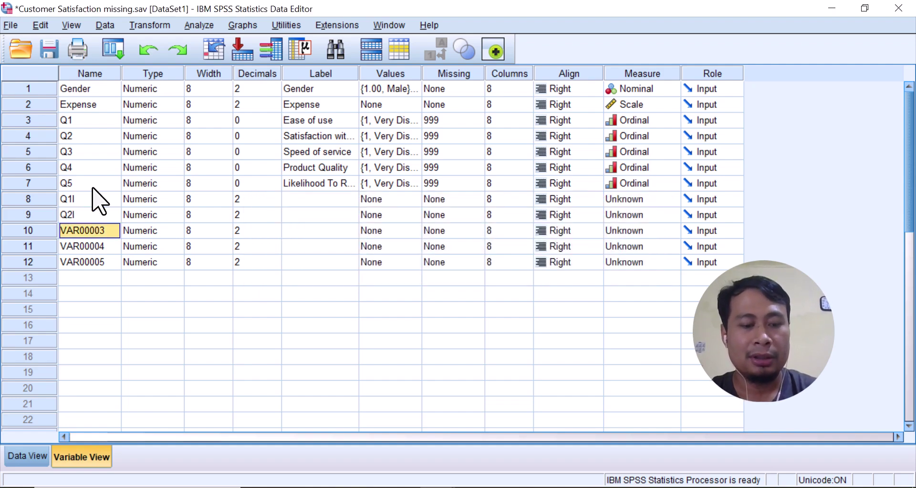
Rename the third and fourth pasted variables as Q3I and Q4I.
type("Q")
key("Return")
type("Q")
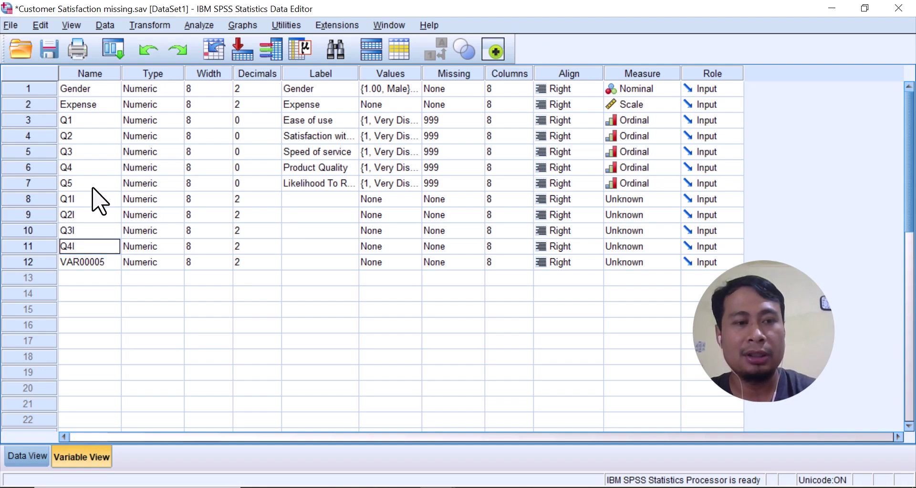
key("Return")
Rename the last pasted variable, VAR00005, as Q5I.
type("Q5")
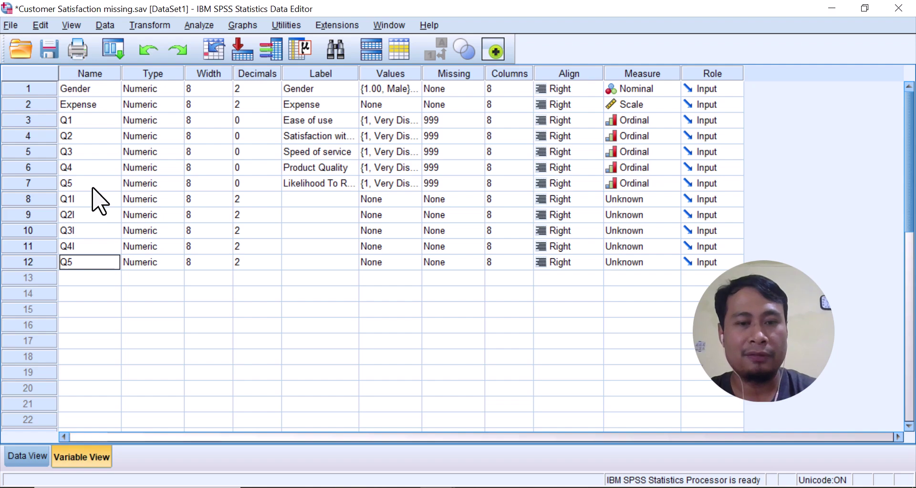
key("Tab")
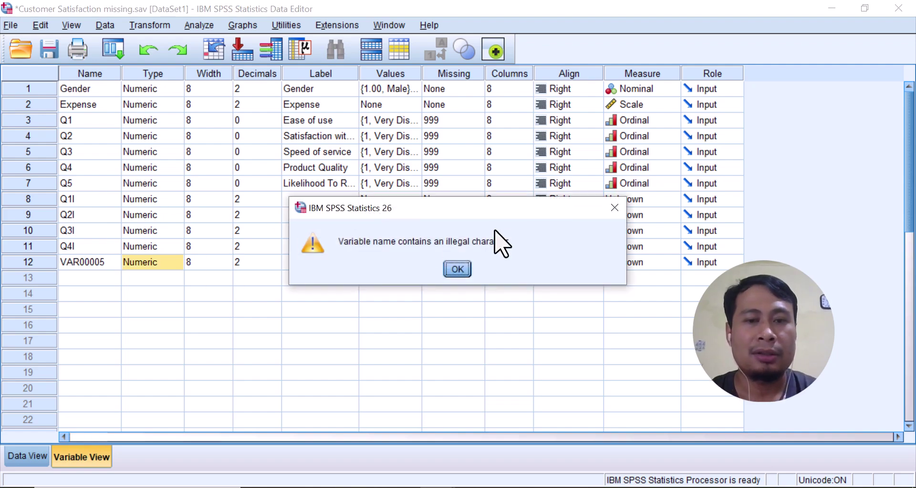
left_click(615, 208)
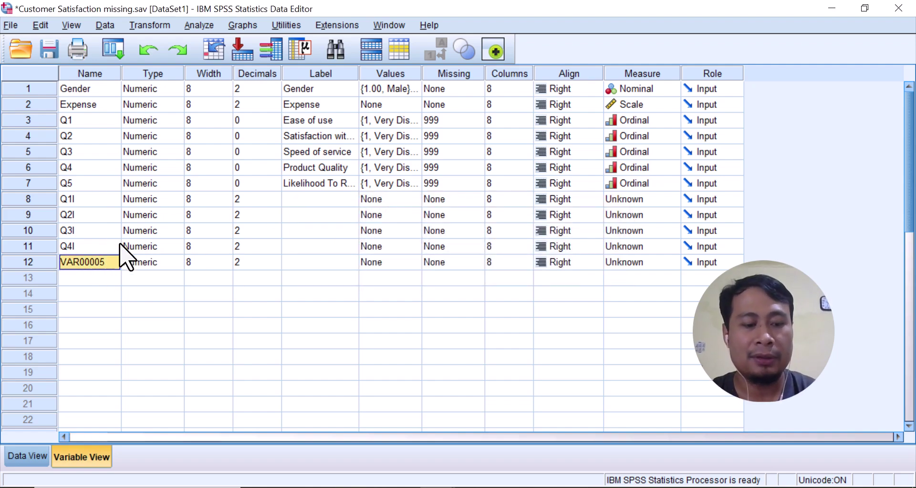
type("Q")
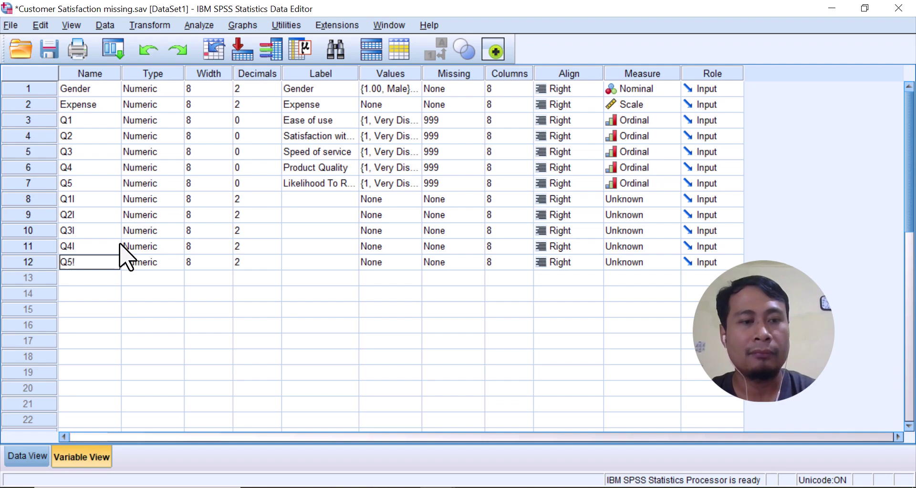
type("51")
key("Return")
key("Up")
type("Q")
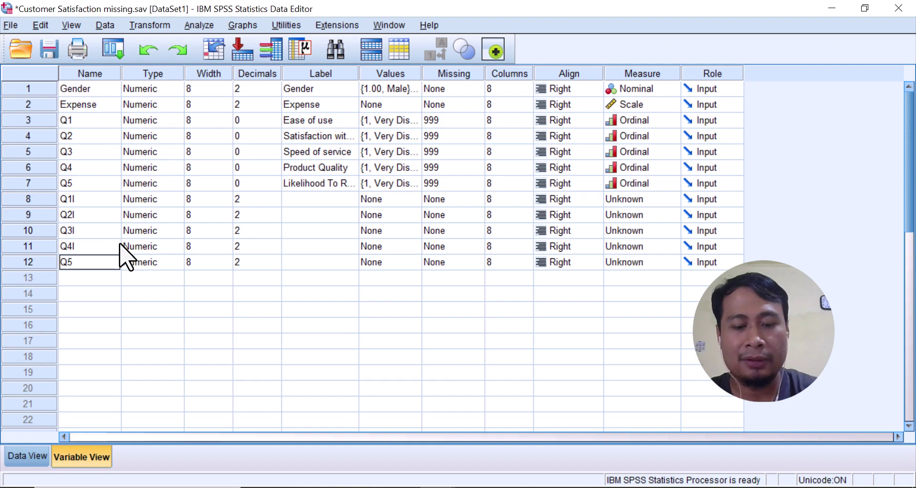
key("Up")
key("Up")
key("Down")
type("Q")
key("Return")
Copy the variable labels of Q1 to Q5 onto the imputed variables Q1I to Q5I.
key("Right")
key("Right")
key("Right")
key("Right")
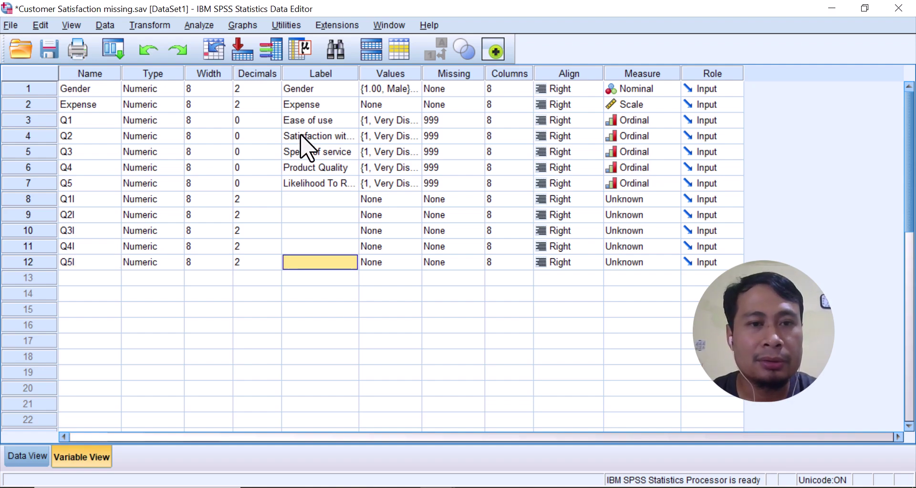
left_click_drag(303, 121, 306, 262)
right_click(317, 122)
left_click(324, 131)
right_click(307, 205)
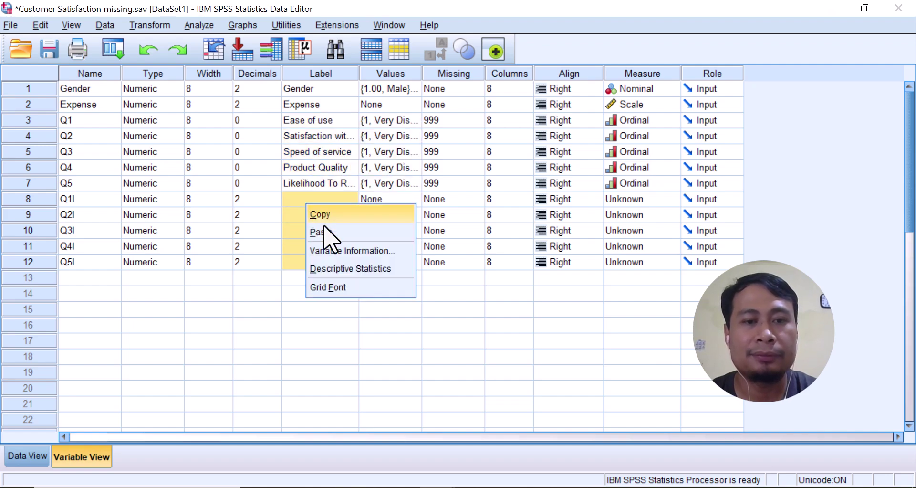
left_click(333, 233)
Copy the value labels of Q1 to Q5 onto the imputed variables Q1I to Q5I.
left_click_drag(396, 122, 400, 180)
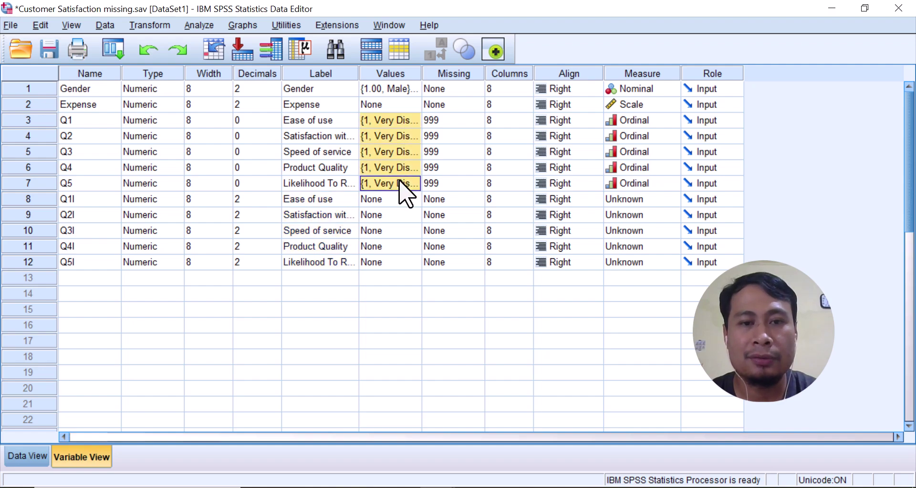
right_click(404, 186)
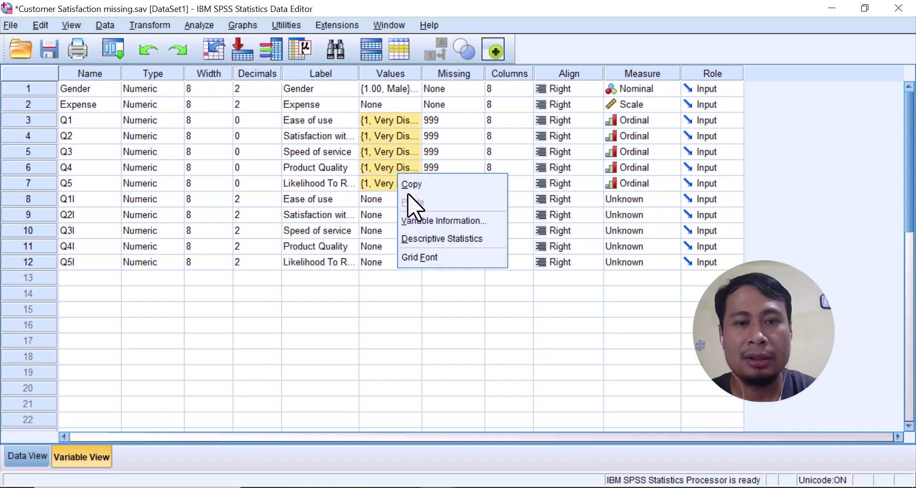
left_click(414, 191)
left_click_drag(377, 200, 392, 263)
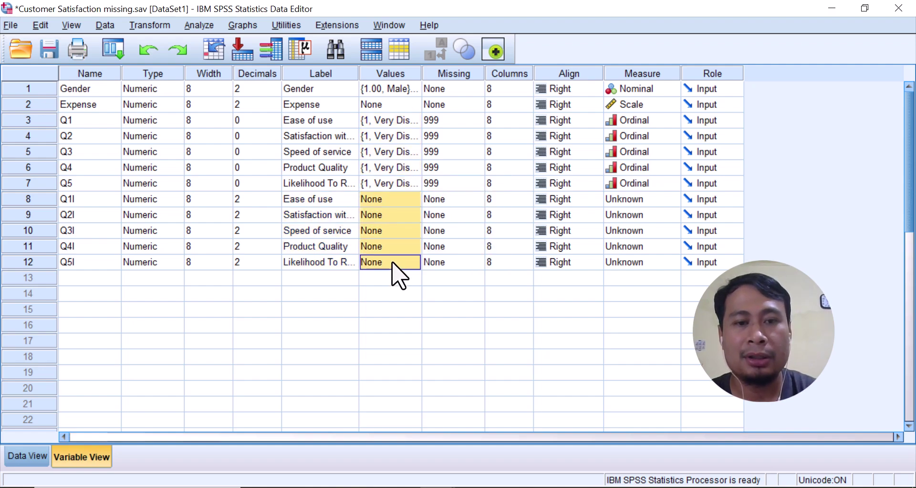
right_click(390, 200)
key("Escape")
left_click_drag(377, 200, 383, 265)
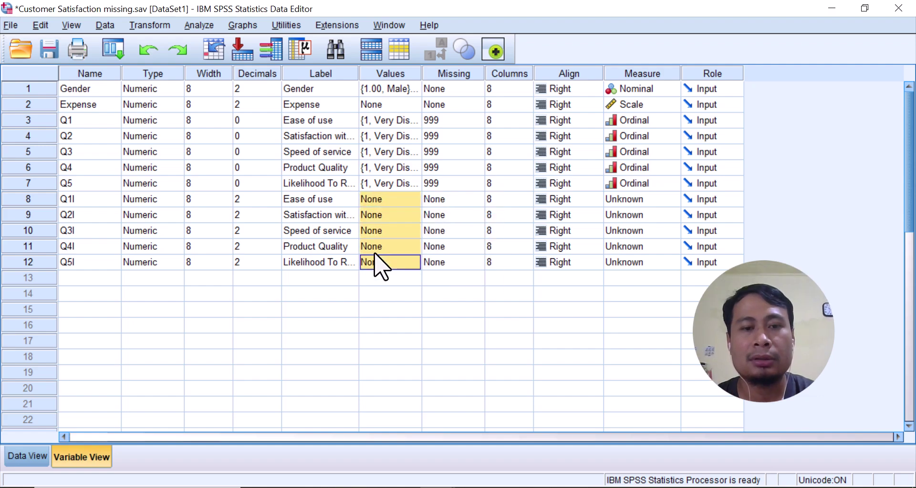
right_click(377, 197)
left_click(388, 225)
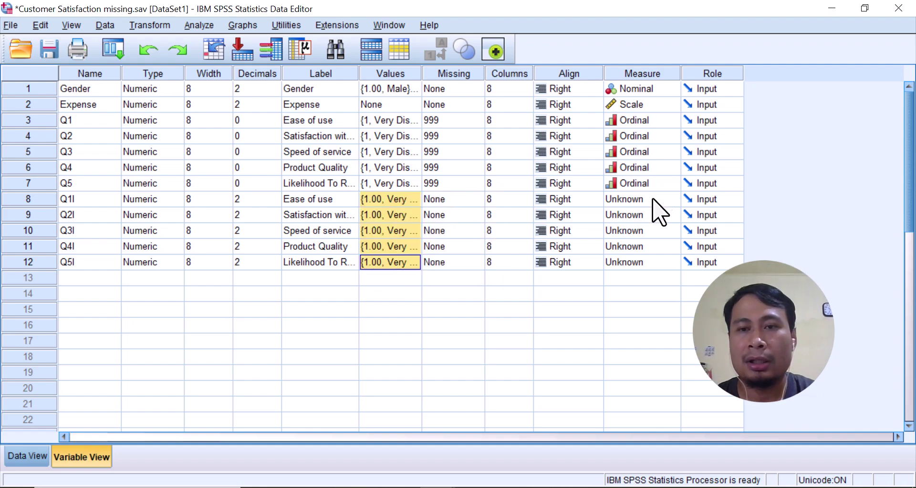
Set the measurement level of Q1I to Q5I to Ordinal and return to the data values.
left_click(671, 199)
left_click(637, 229)
left_click(671, 215)
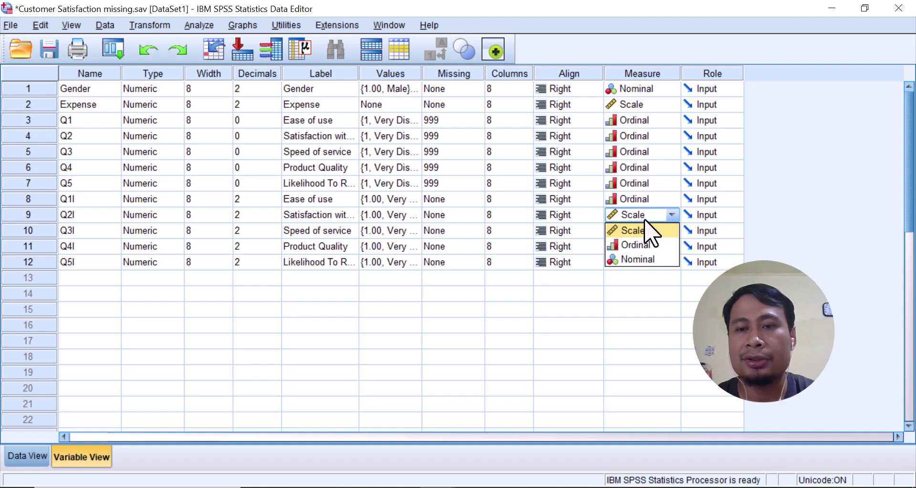
left_click(644, 244)
left_click(671, 231)
left_click(653, 262)
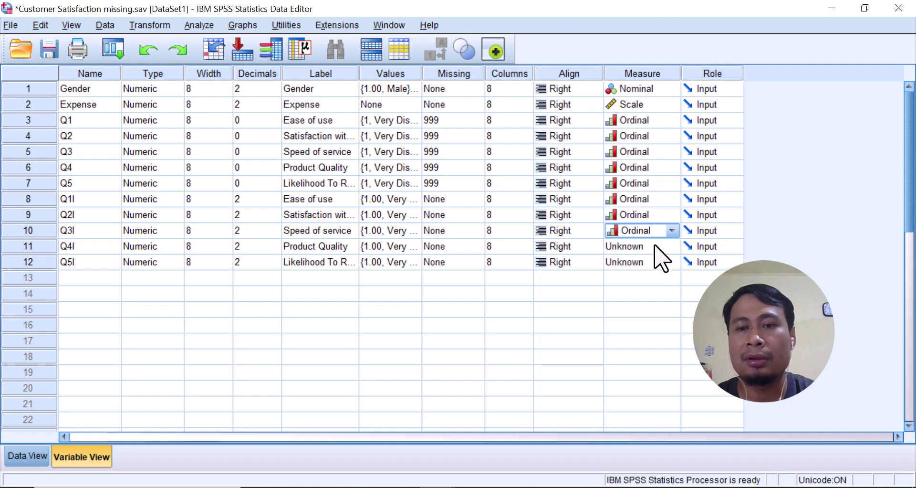
left_click(672, 246)
left_click(653, 277)
left_click(672, 262)
left_click(642, 292)
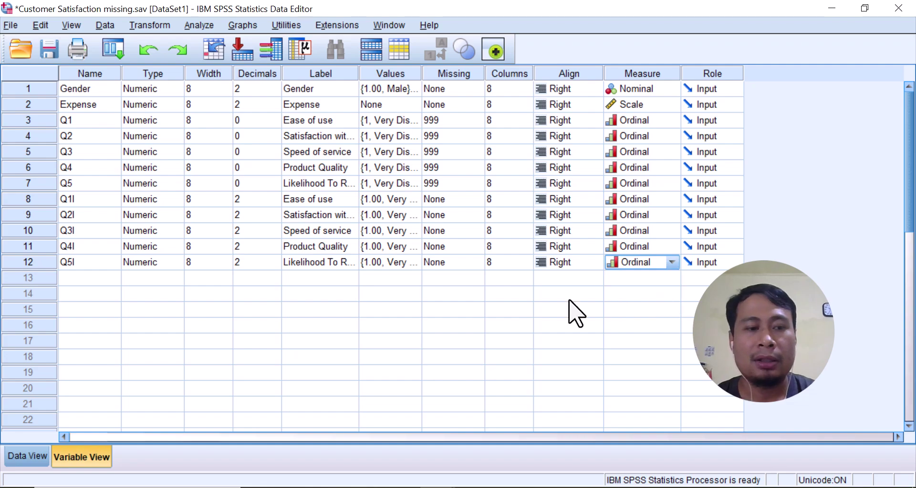
left_click(21, 457)
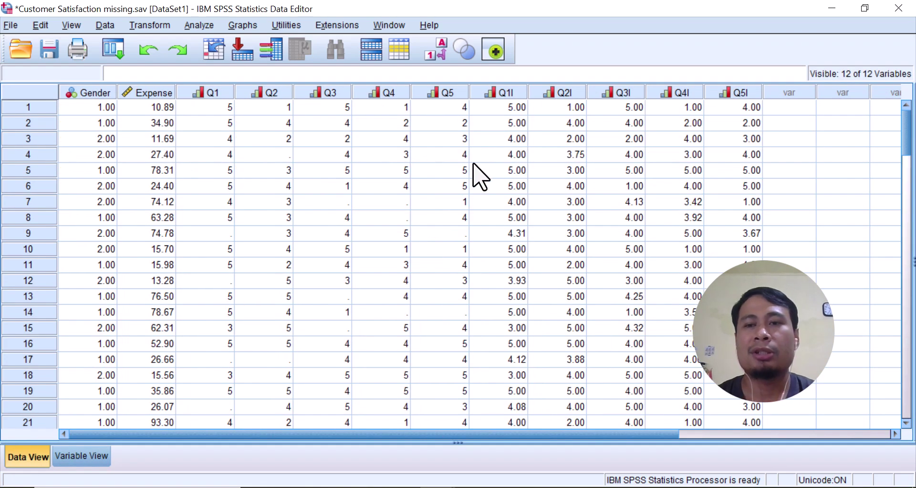
Review the variable definitions of Q1I to Q5I and return to the data values.
left_click(86, 456)
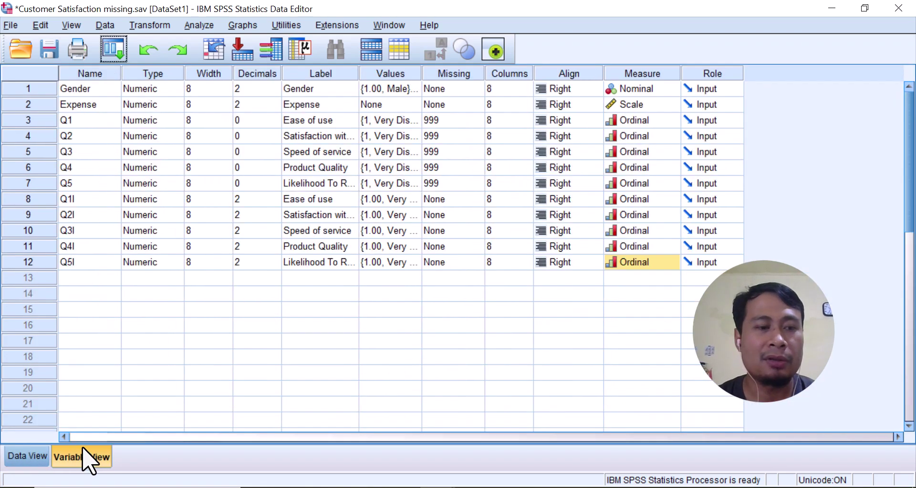
left_click(76, 252)
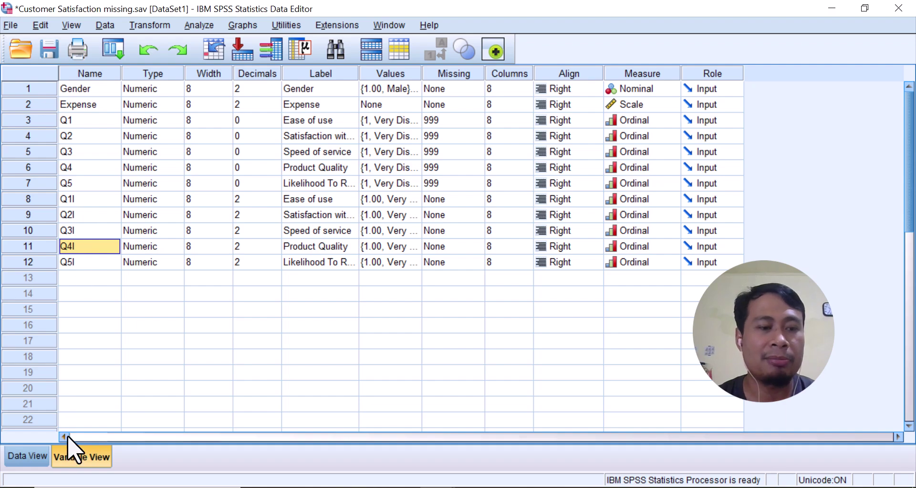
left_click(31, 456)
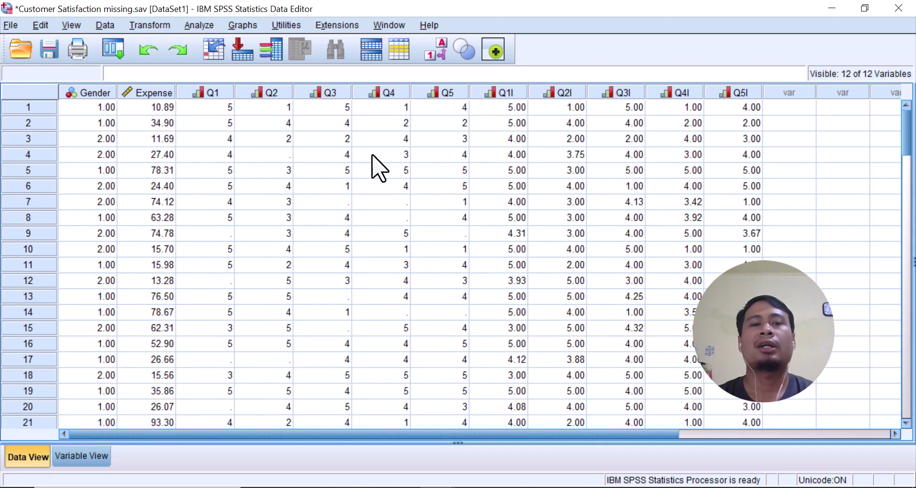
Start a Frequencies analysis and remove the original variables Q1 to Q5 from its variable selection.
left_click(197, 26)
mouse_move(200, 60)
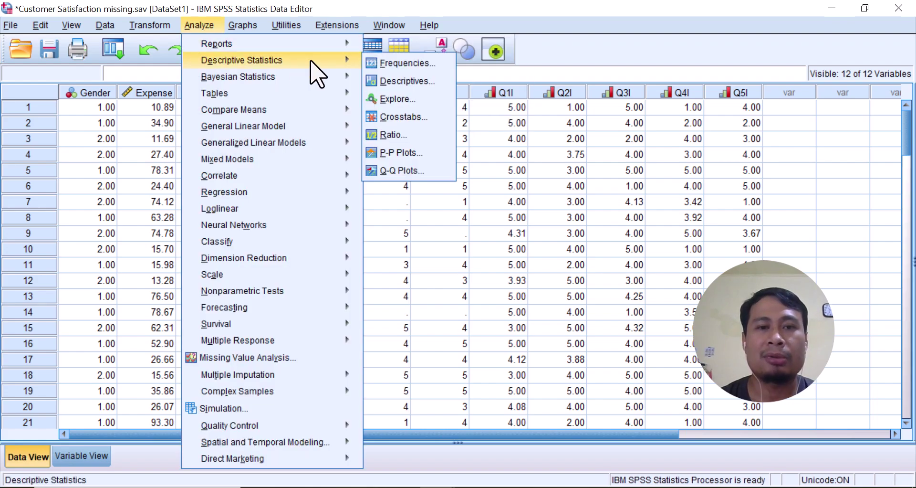
left_click(384, 63)
left_click(488, 188)
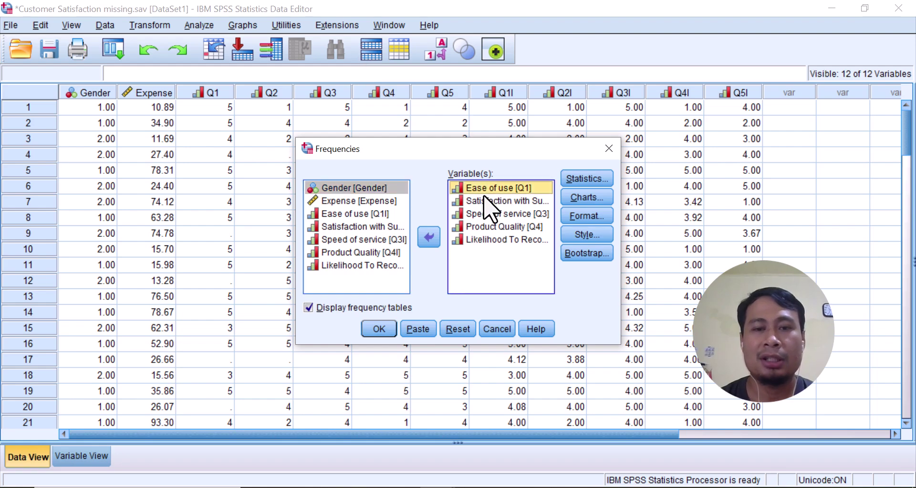
left_click_drag(488, 213, 473, 240)
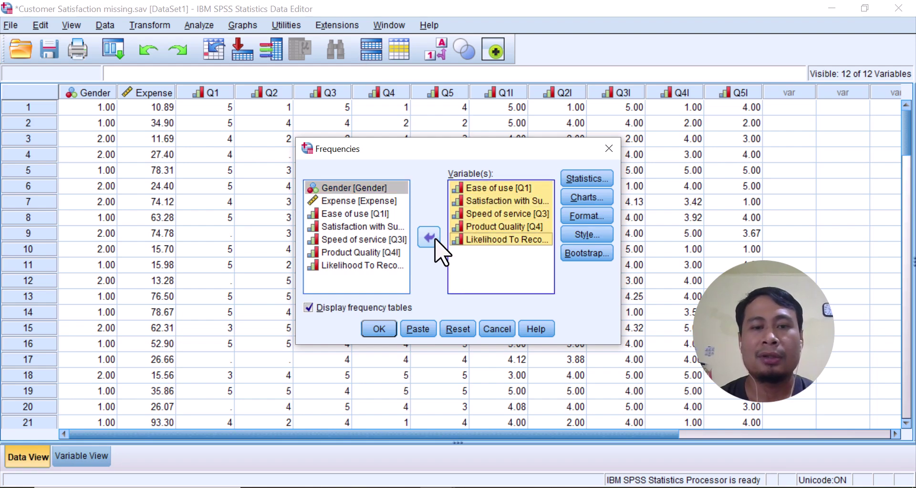
left_click(429, 238)
Add the imputed variables Q1I to Q5I to the Frequencies analysis and run it to check for missing values.
scroll(365, 286, "down", 1)
left_click_drag(360, 238, 381, 275)
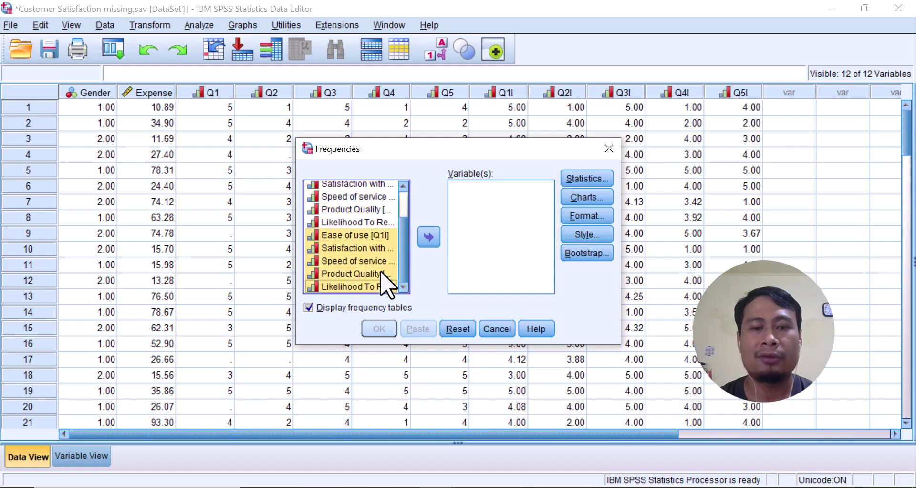
left_click(429, 237)
left_click(378, 329)
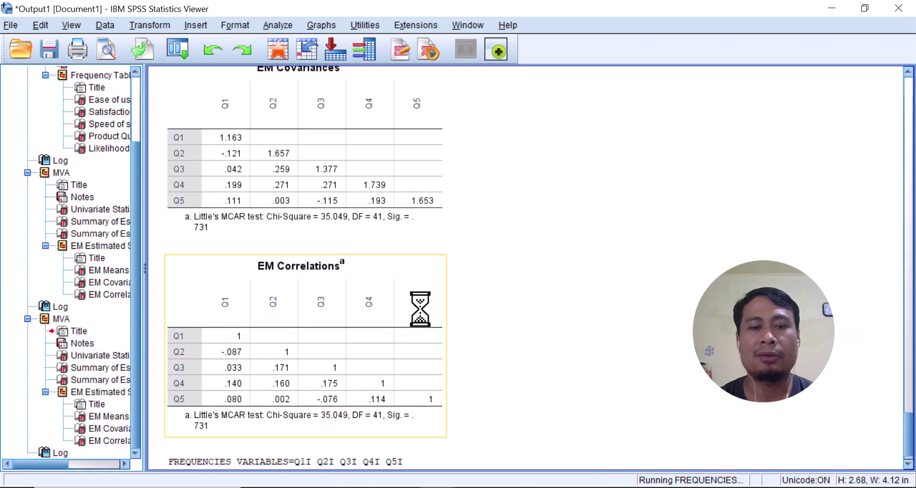
scroll(343, 286, "down", 5)
scroll(344, 291, "up", 10)
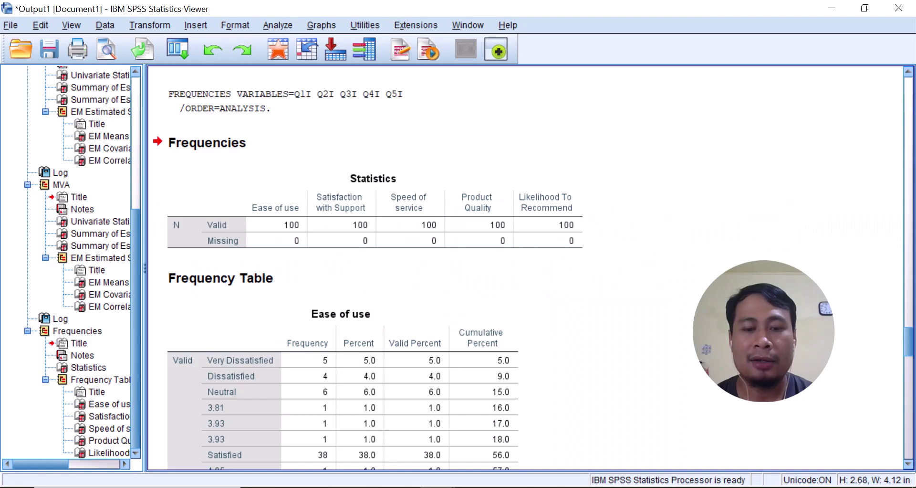
Return to the customer satisfaction dataset and start a Paired-Samples T Test pairing Ease of use Q1 with its imputed version Q1I.
mouse_move(437, 487)
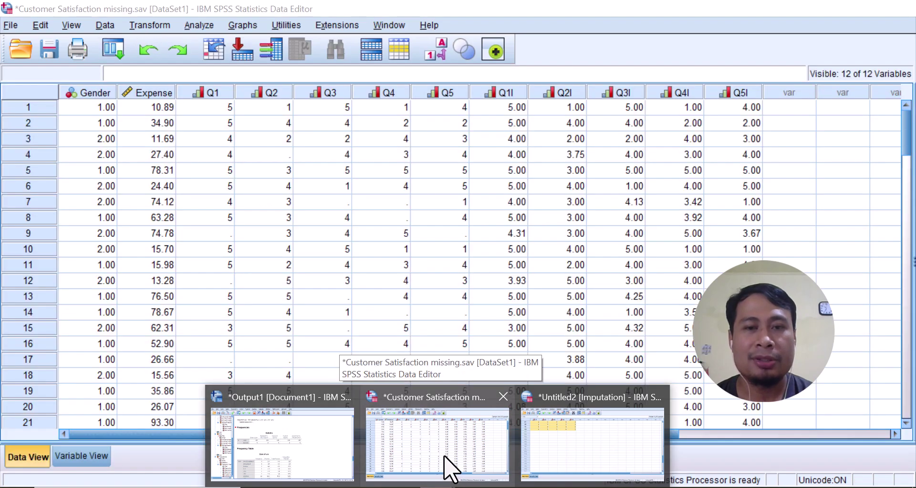
mouse_move(562, 417)
left_click(453, 429)
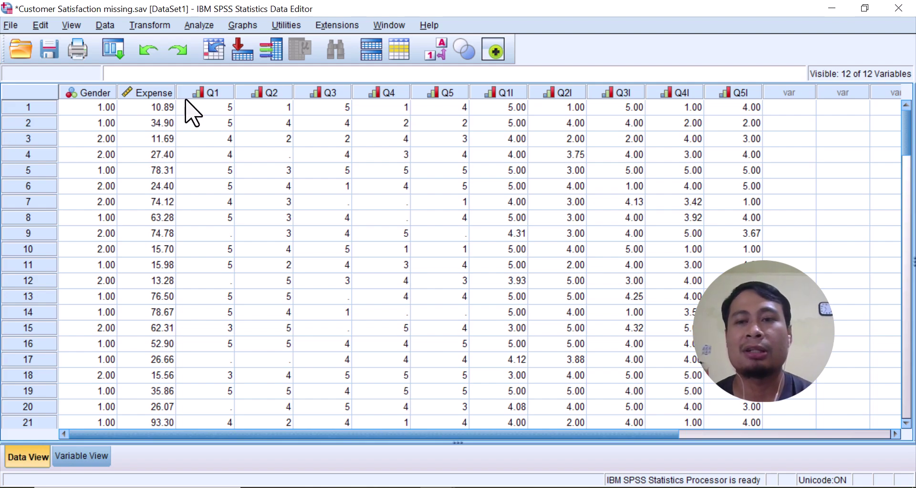
left_click(199, 25)
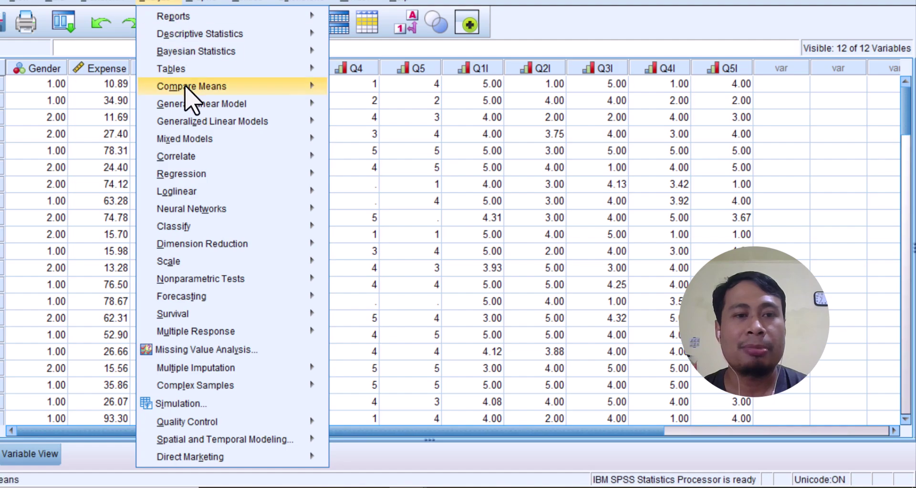
mouse_move(199, 95)
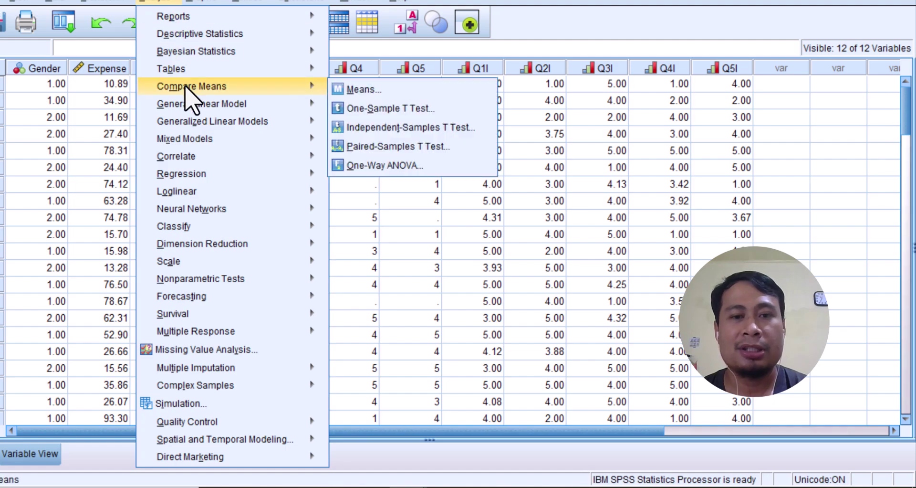
left_click(366, 147)
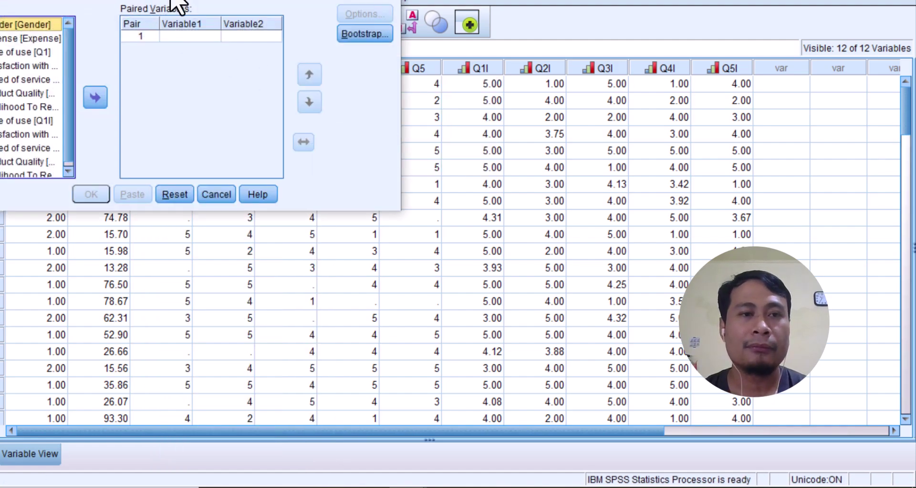
left_click(40, 52)
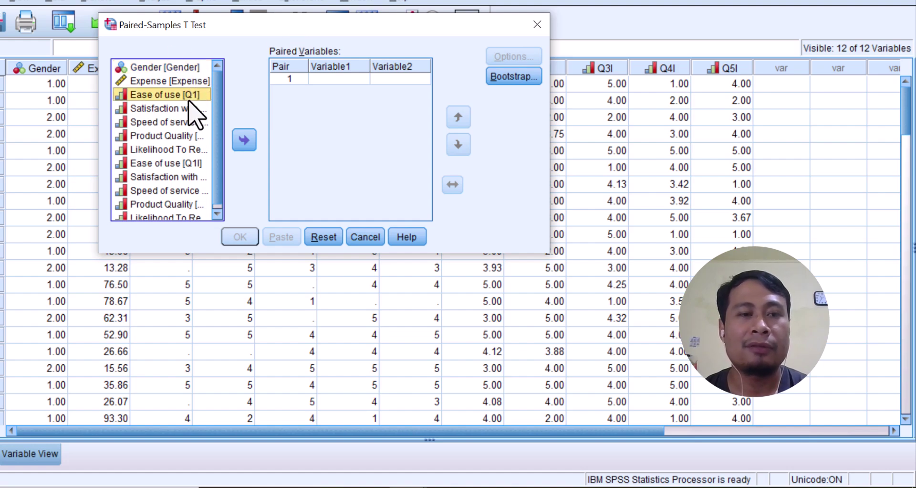
left_click(242, 141)
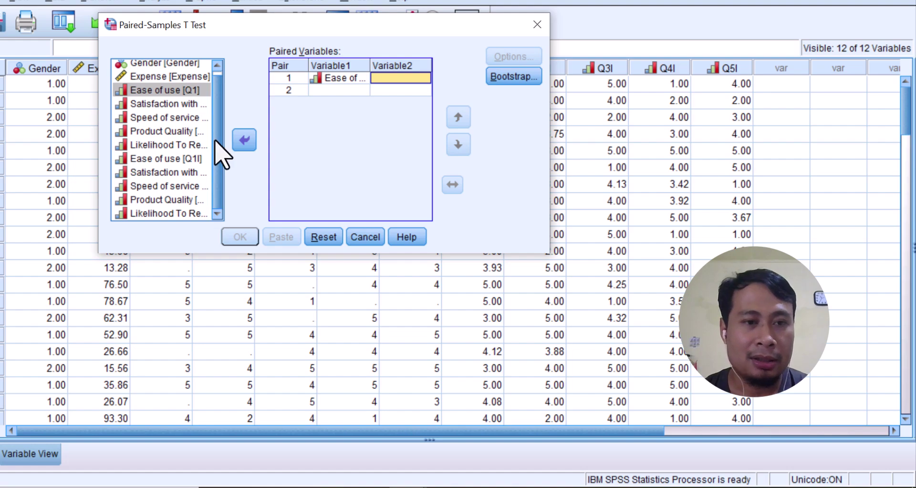
left_click(200, 158)
left_click(244, 140)
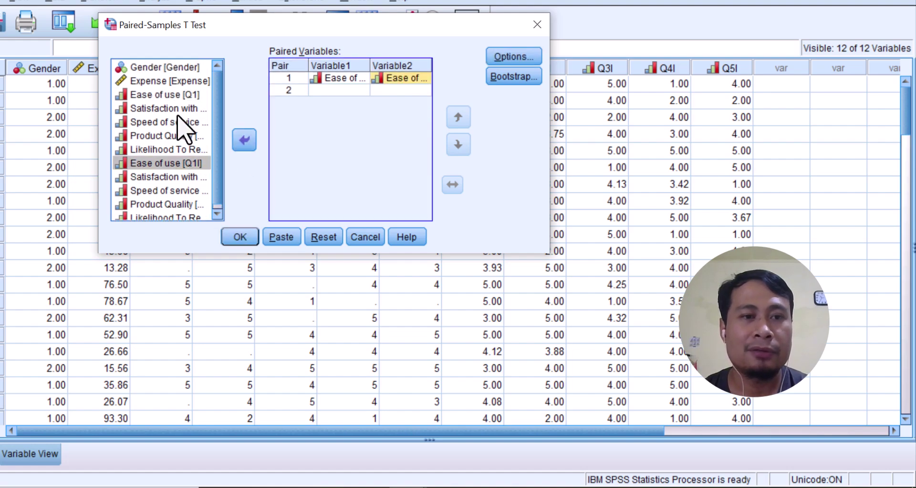
Add test pairs matching Q2 with Q2I, Q3 with Q3I and Q4 with Q4I.
left_click(177, 109)
left_click(242, 140)
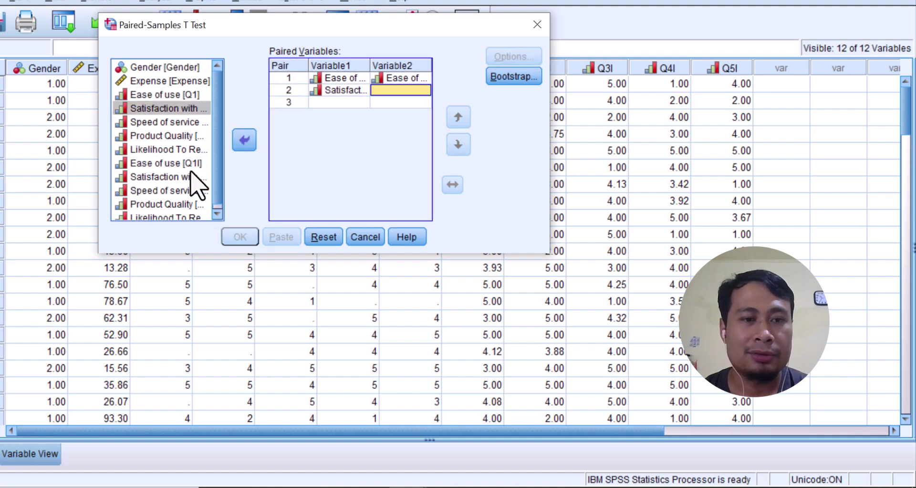
left_click(192, 176)
left_click(244, 140)
left_click(178, 122)
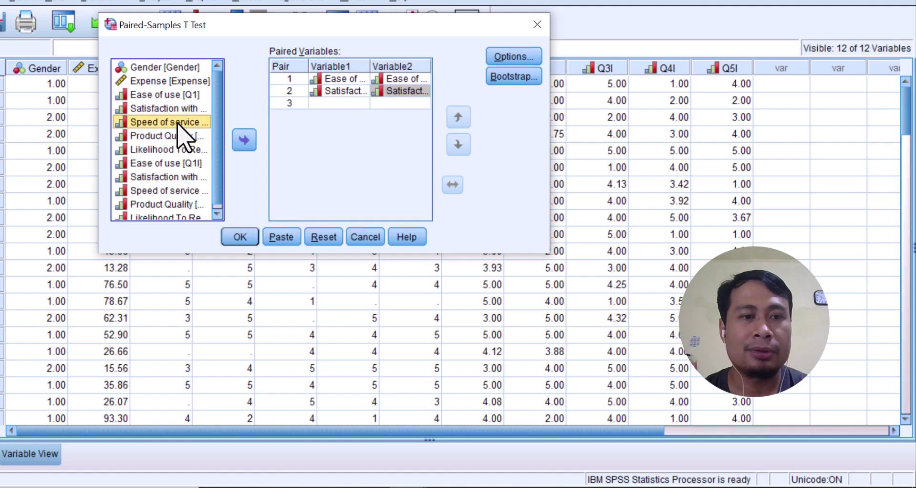
left_click(245, 141)
left_click(190, 190)
left_click(244, 141)
left_click(181, 136)
left_click(245, 141)
left_click_drag(186, 204, 245, 146)
left_click(244, 140)
Pair Q5 with Q5I as the fifth pair, then run the Paired-Samples T Test and view its statistics.
left_click(190, 149)
left_click(244, 140)
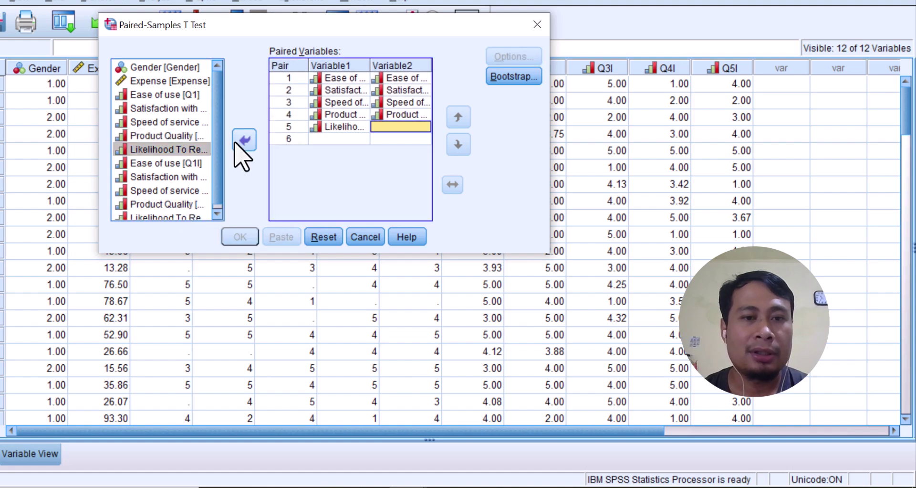
scroll(210, 191, "down", 1)
left_click(195, 213)
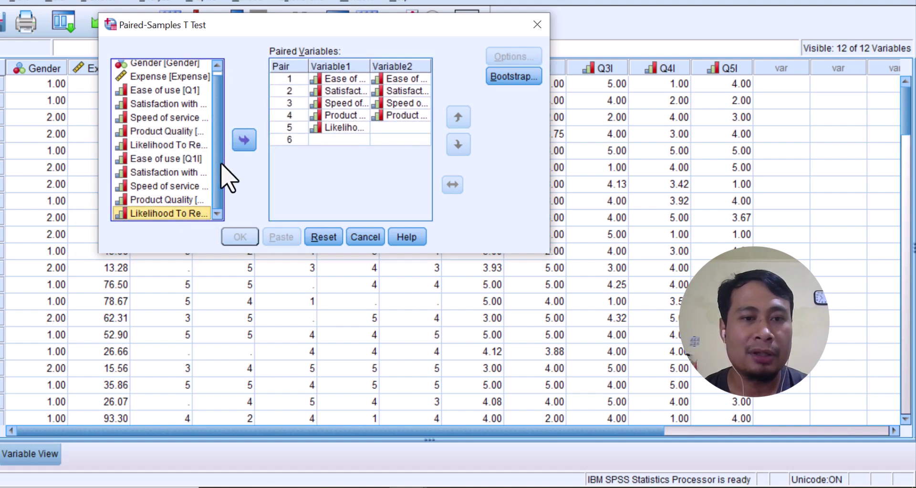
left_click(237, 142)
left_click(241, 237)
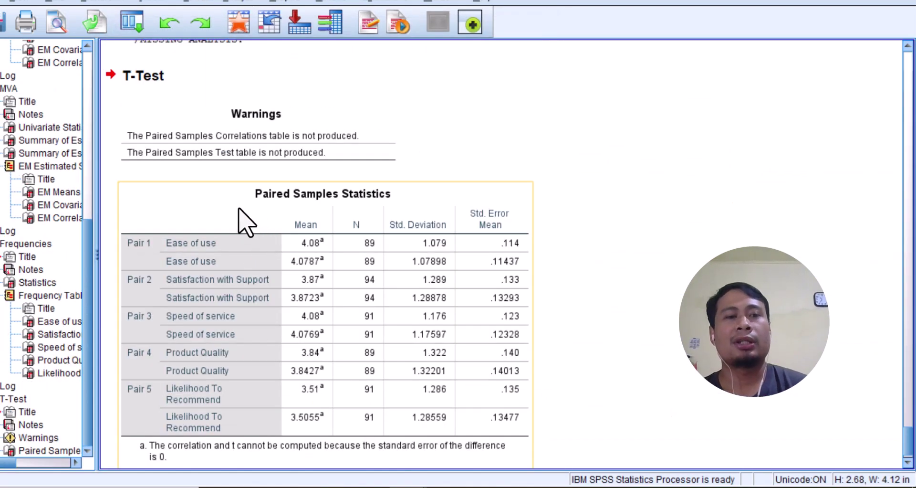
scroll(342, 281, "down", 1)
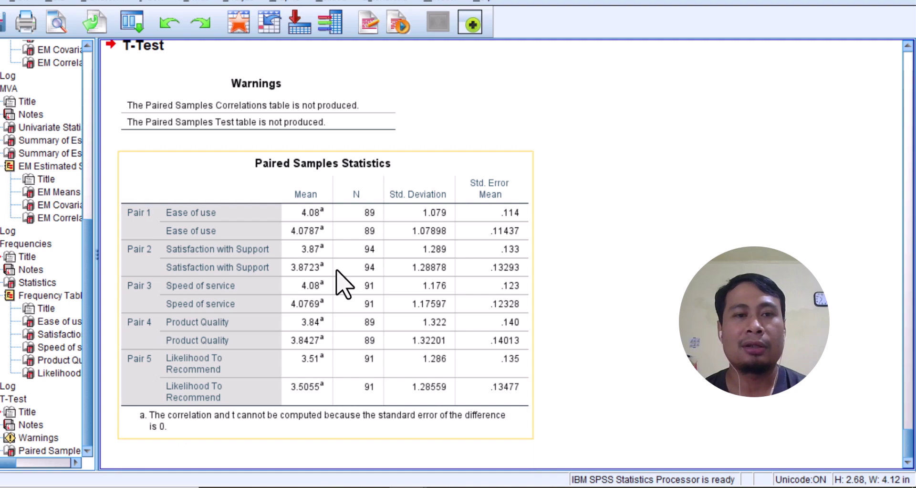
Run Descriptives from the dataset on Q1 to Q5 and Q1I to Q5I, then return to the data values.
left_click(352, 199)
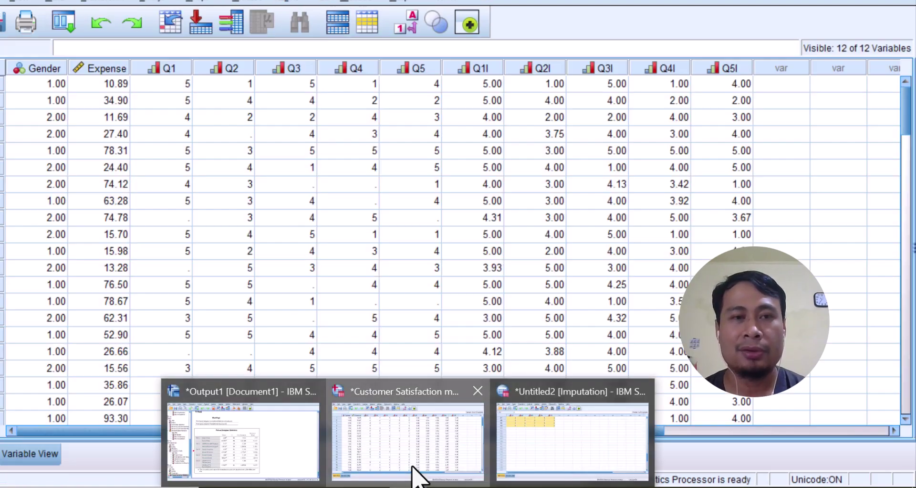
left_click(415, 473)
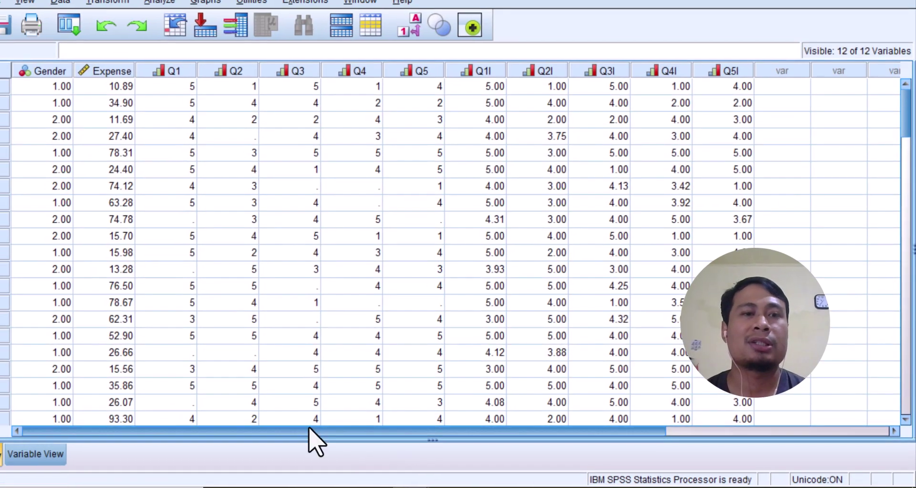
left_click(188, 20)
mouse_move(239, 55)
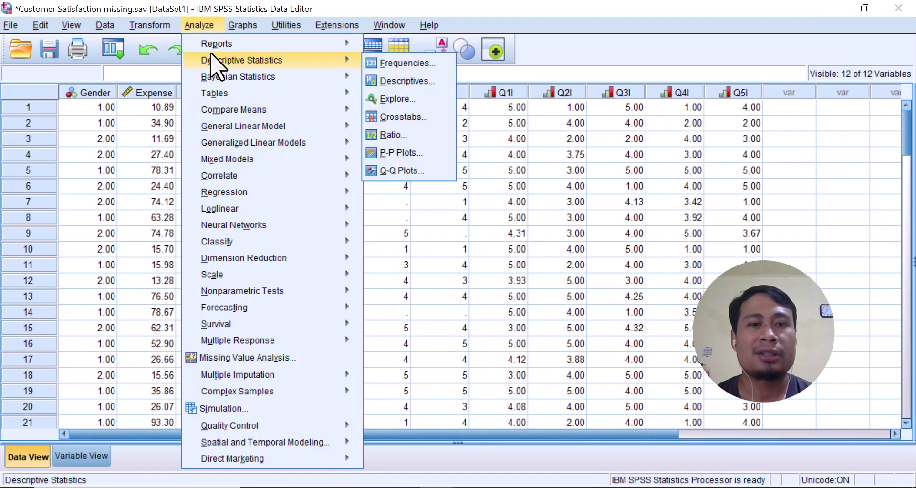
left_click(387, 81)
left_click_drag(365, 213, 375, 286)
left_click(426, 237)
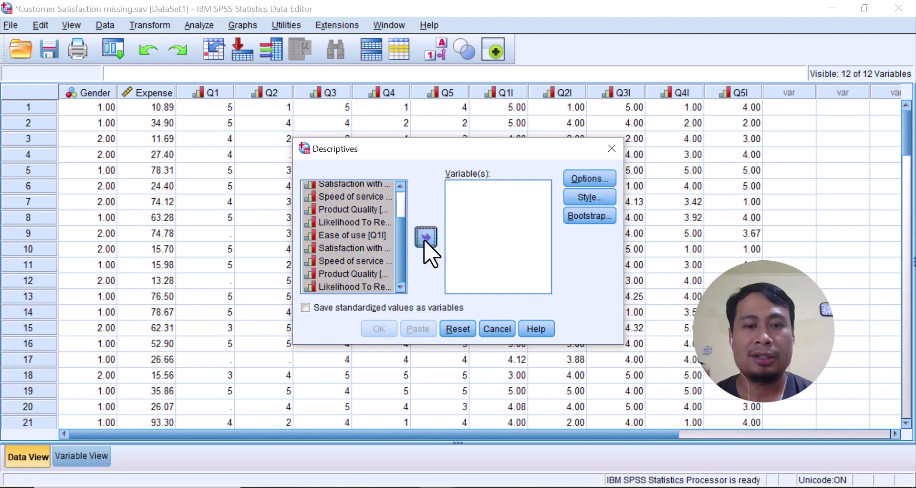
left_click(381, 327)
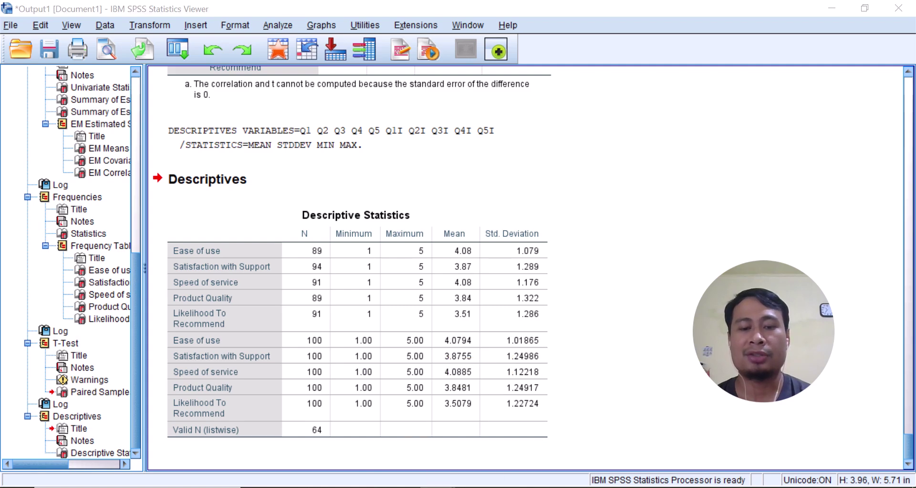
left_click(438, 487)
left_click(444, 467)
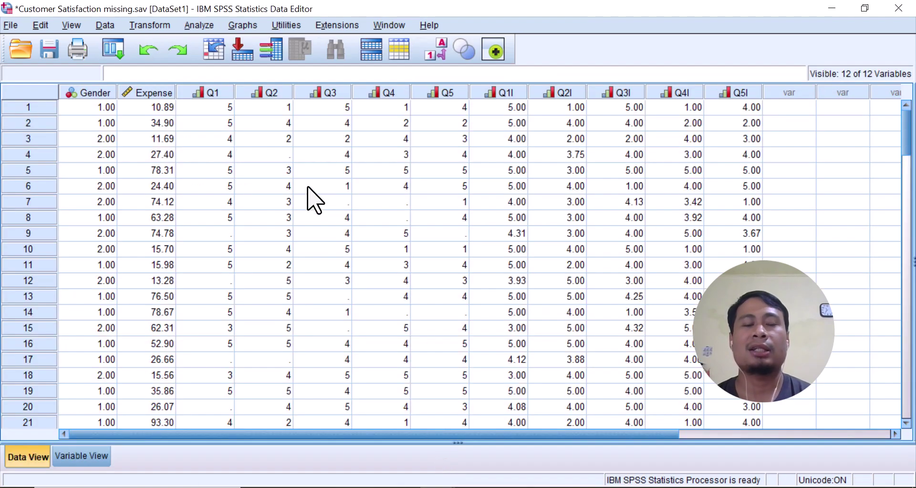